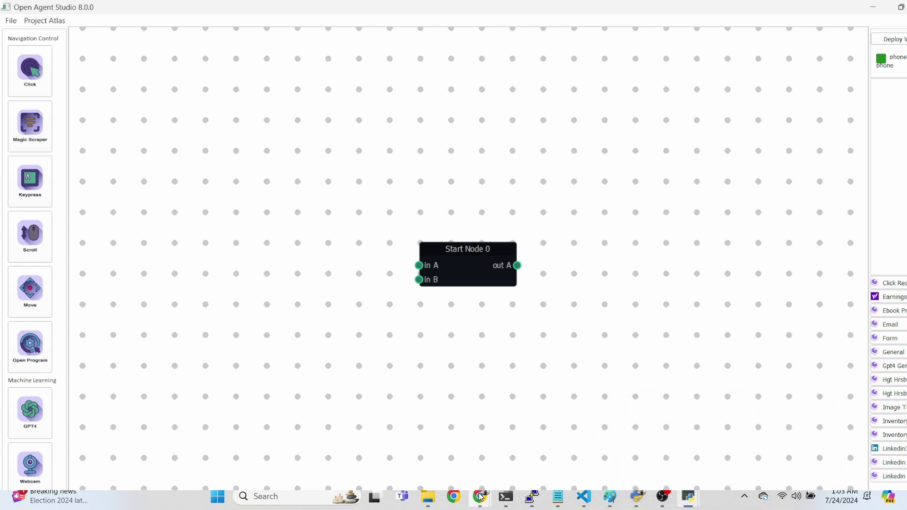
- Copy the x.com/compose/post page address from the browser
{"action": "mouse_move", "coordinate": [480, 496]}
{"action": "left_click", "coordinate": [565, 454]}
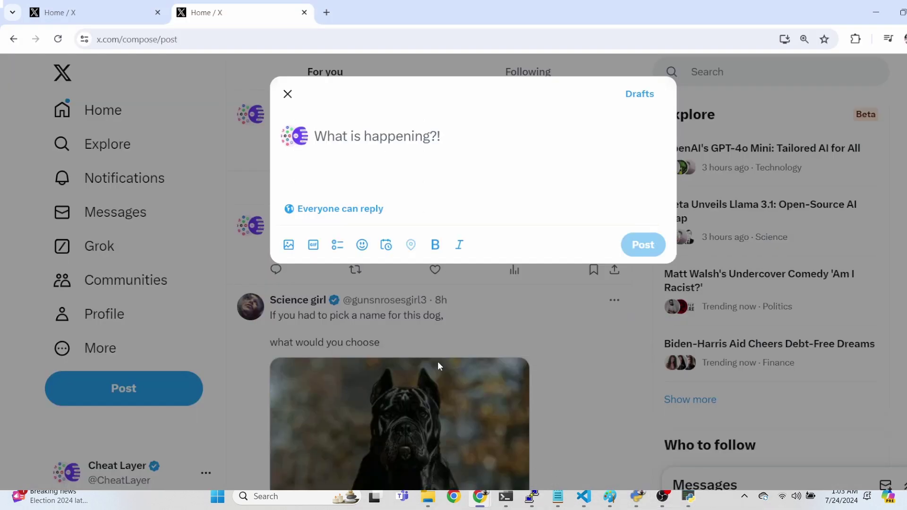
{"action": "left_click", "coordinate": [264, 40]}
{"action": "mouse_move", "coordinate": [687, 496]}
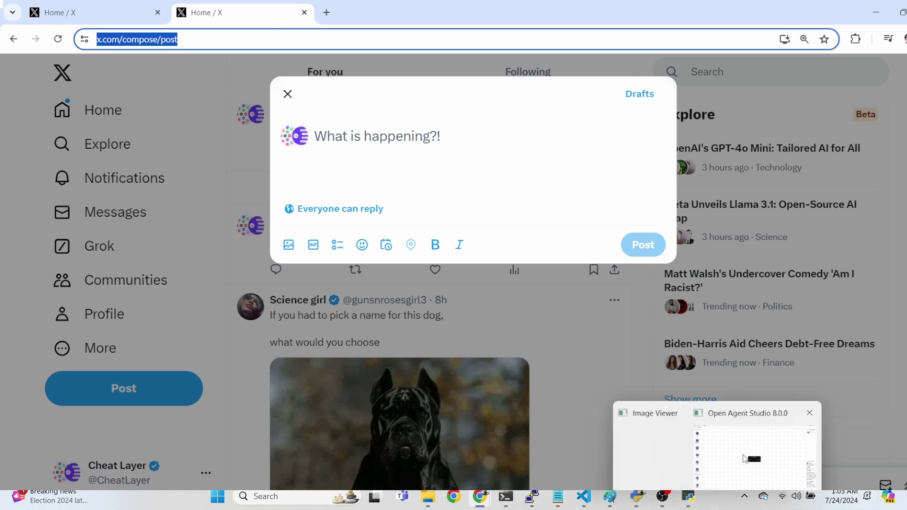
{"action": "left_click", "coordinate": [754, 458]}
- Set Start Node 0's Initial Program to the chrome.exe path plus the compose-post URL
{"action": "left_click", "coordinate": [480, 275]}
{"action": "double_click", "coordinate": [481, 275]}
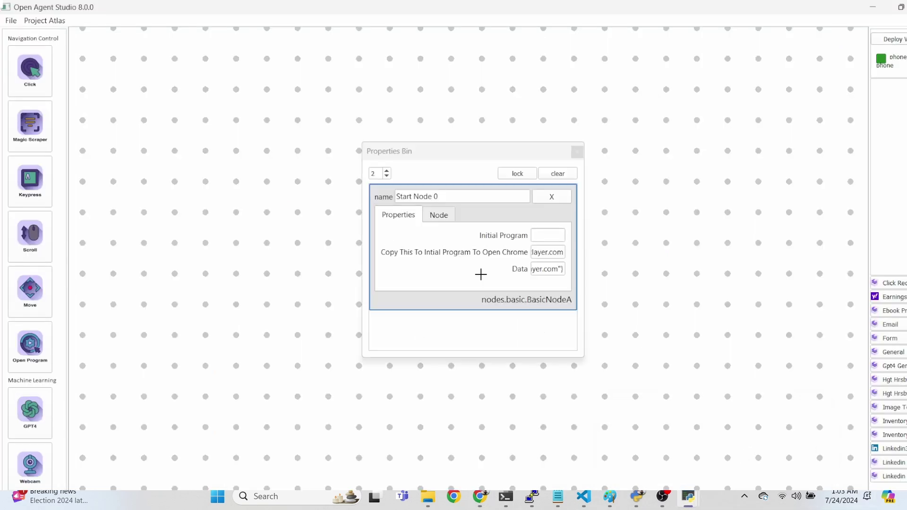
{"action": "left_click", "coordinate": [546, 236]}
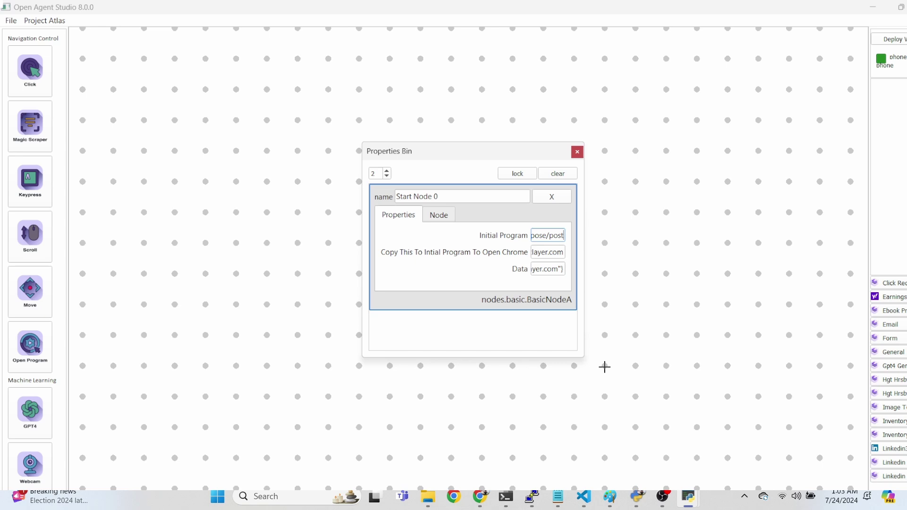
{"action": "mouse_move", "coordinate": [583, 356]}
{"action": "left_mouse_down"}
{"action": "mouse_move", "coordinate": [752, 433]}
{"action": "mouse_move", "coordinate": [906, 447]}
{"action": "left_mouse_up"}
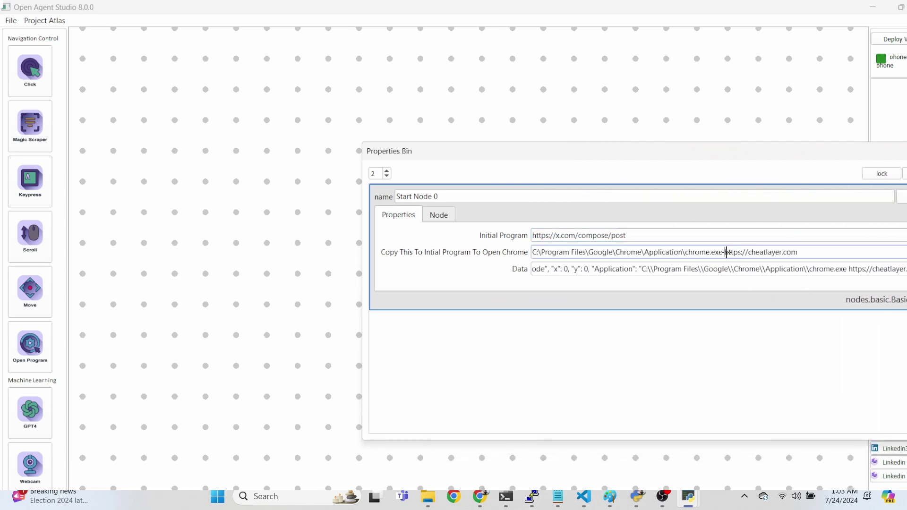
{"action": "left_click_drag", "start_coordinate": [723, 252], "coordinate": [531, 252]}
{"action": "key", "text": "ctrl+c"}
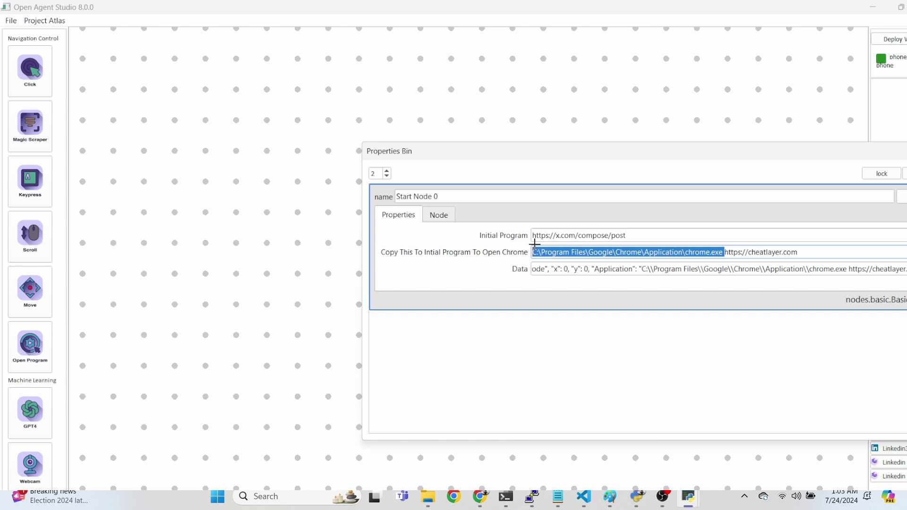
{"action": "left_click", "coordinate": [532, 235]}
{"action": "key", "text": "ctrl+v"}
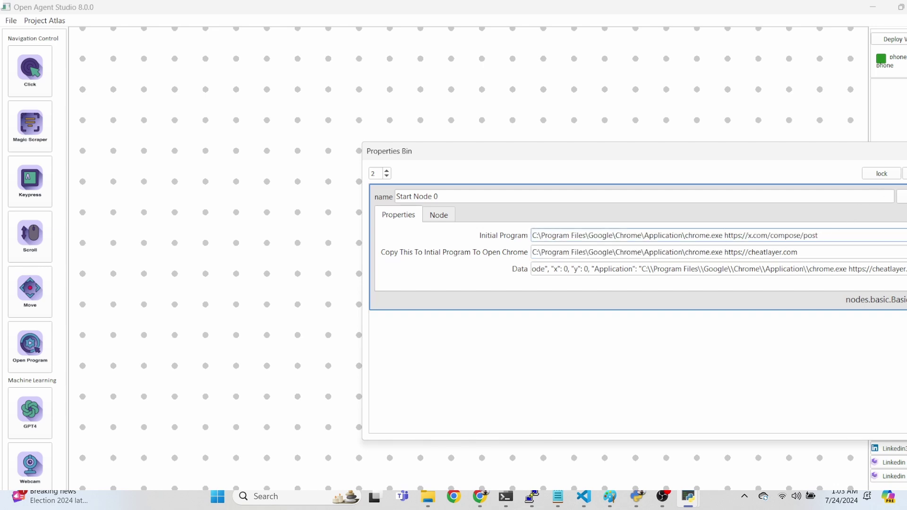
{"action": "key", "text": "Escape"}
- Add GPT4 1 after Start Node 0, replacing its 'none' input with {{tweet_topic}}
{"action": "left_click", "coordinate": [339, 335]}
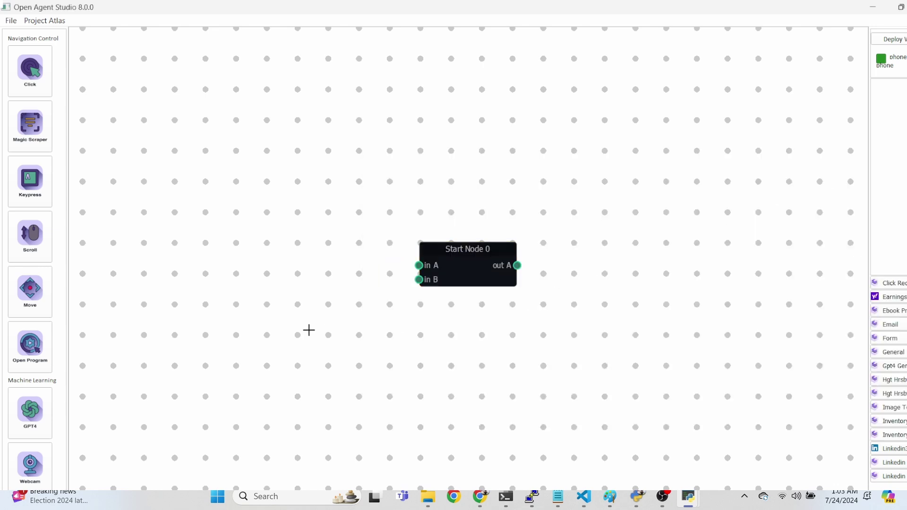
{"action": "left_click", "coordinate": [30, 418]}
{"action": "double_click", "coordinate": [482, 274]}
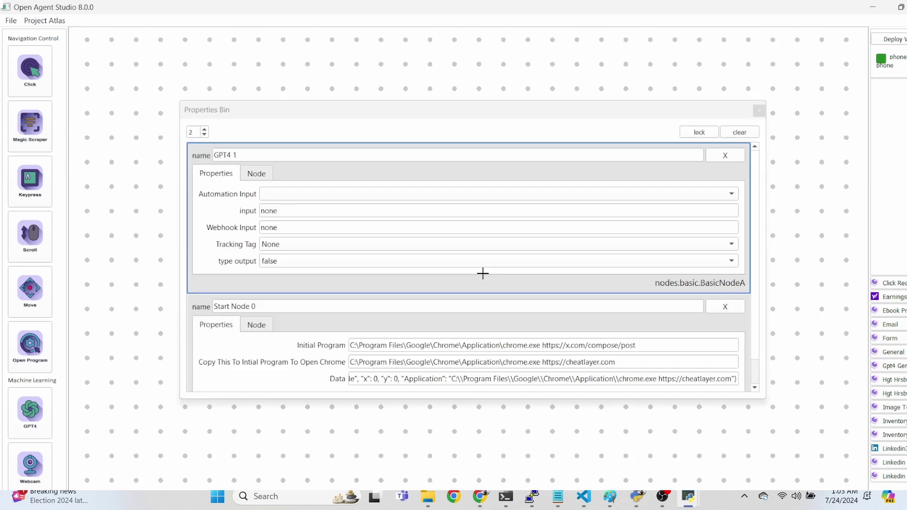
{"action": "double_click", "coordinate": [308, 211]}
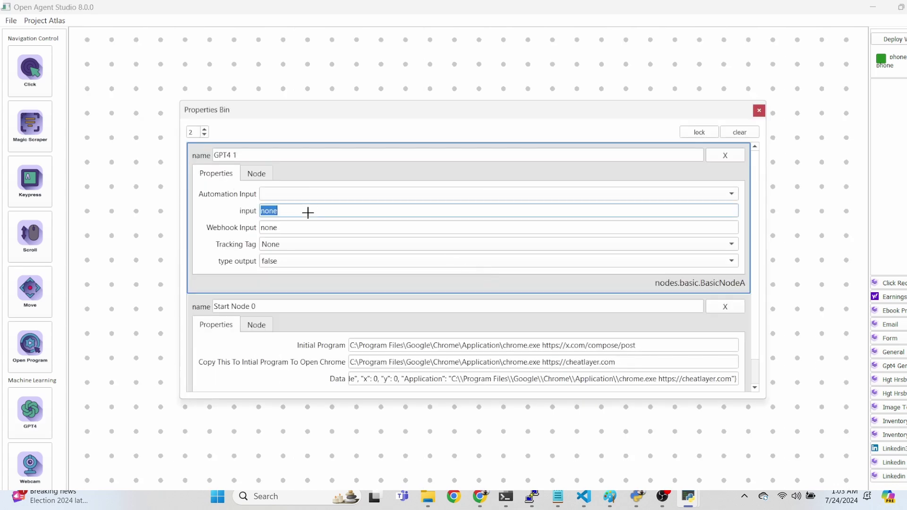
{"action": "type", "text": "A social post ab"}
{"action": "type", "text": "out ai automation"}
{"action": "key", "text": "BackSpace"}
{"action": "key", "text": "BackSpace"}
{"action": "key", "text": "BackSpace"}
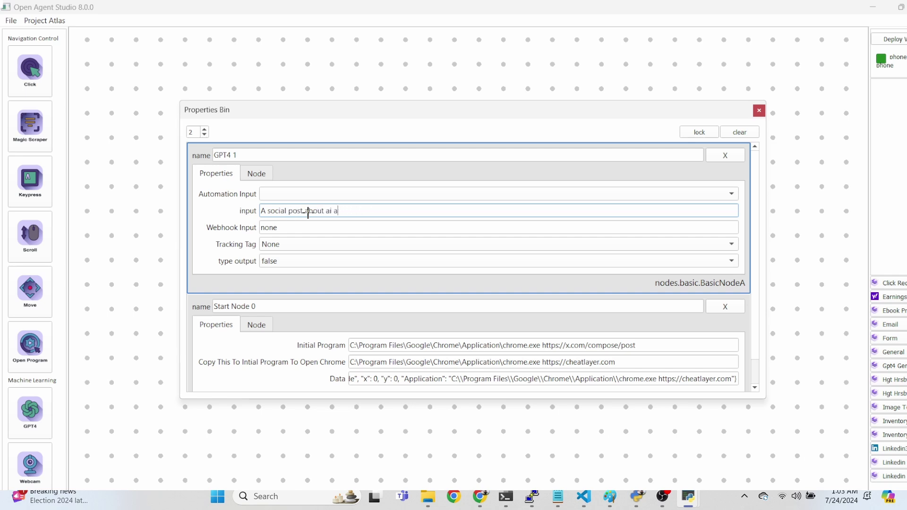
{"action": "key", "text": "BackSpace"}
{"action": "key", "text": "BackSpace"}
{"action": "key", "text": "BackSpace"}
{"action": "key", "text": "BackSpace"}
{"action": "key", "text": "BackSpace"}
{"action": "key", "text": "BackSpace"}
{"action": "type", "text": "eet_"}
{"action": "type", "text": "topic}}"}
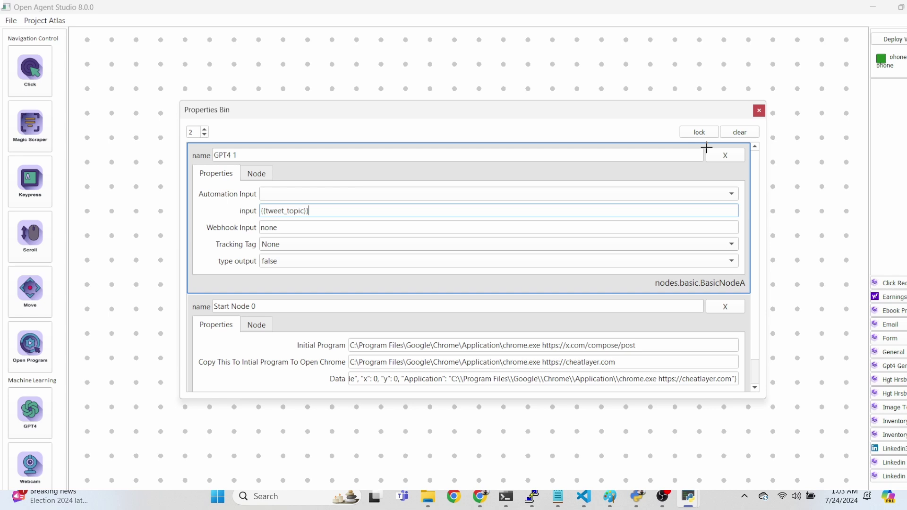
{"action": "left_click", "coordinate": [759, 111]}
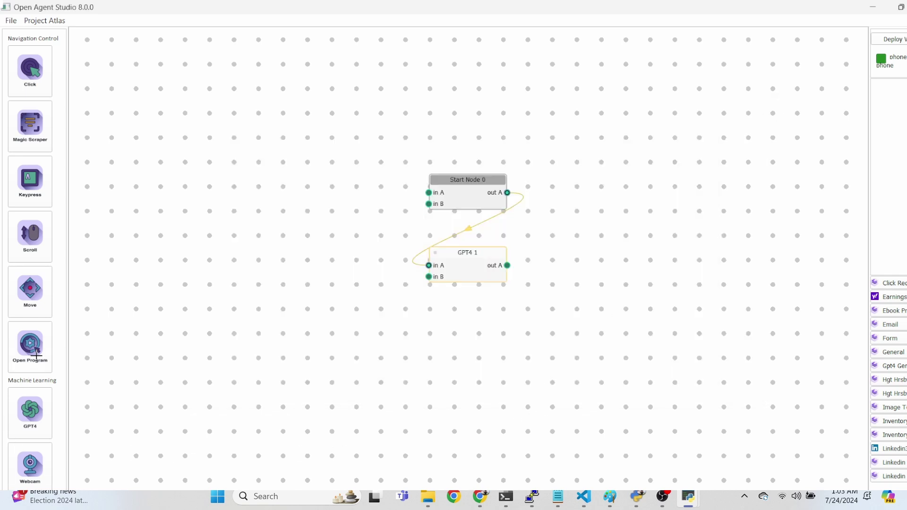
- Add CLICK 2 targeting X's Post button and check its semanticTarget
{"action": "left_click", "coordinate": [29, 71]}
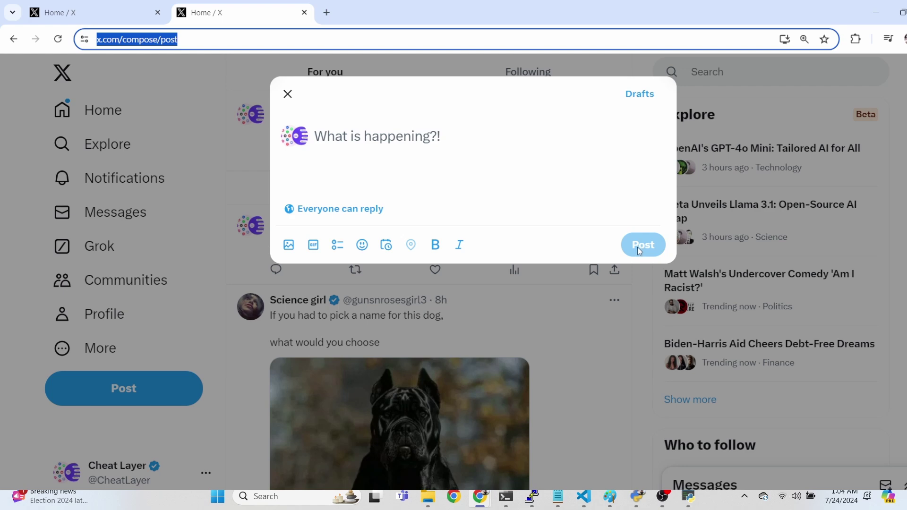
{"action": "left_click", "coordinate": [638, 250]}
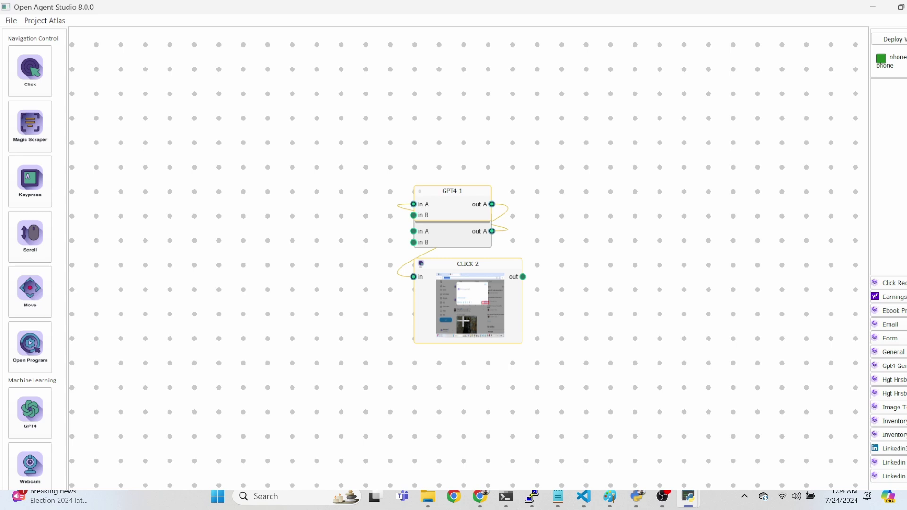
{"action": "double_click", "coordinate": [463, 322]}
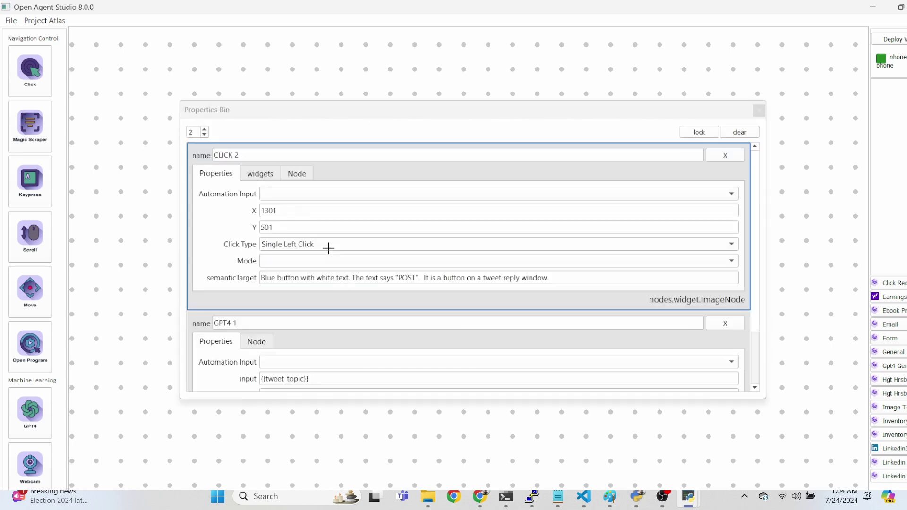
{"action": "triple_click", "coordinate": [338, 277]}
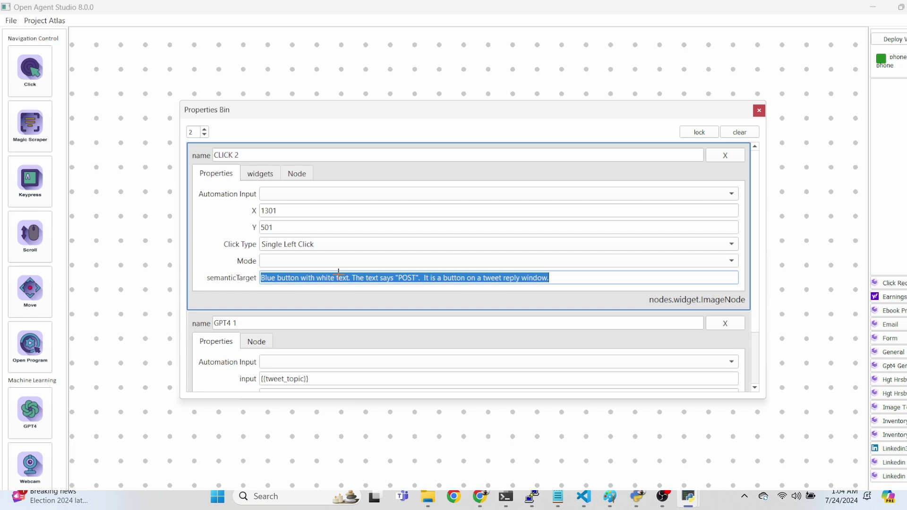
{"action": "left_click", "coordinate": [758, 110]}
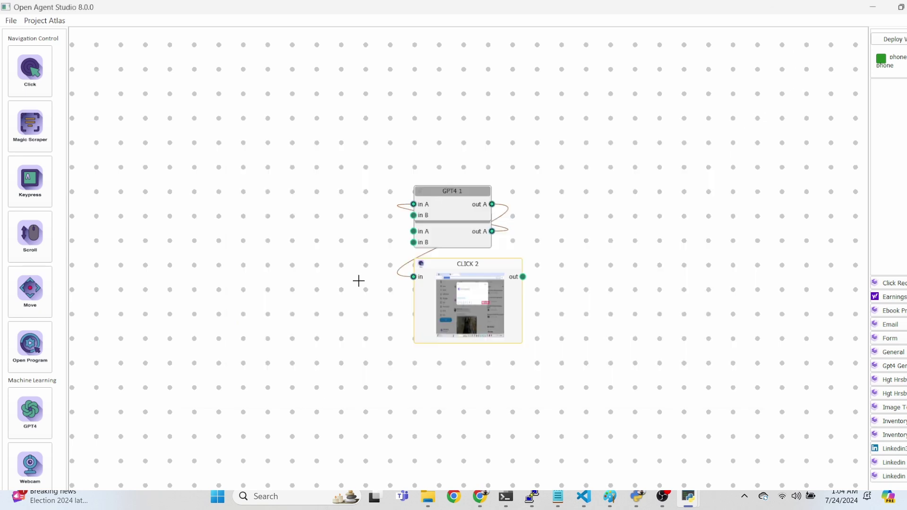
- Move Start Node 0 out from behind GPT4 1 and browse the project options
{"action": "left_click_drag", "start_coordinate": [454, 236], "coordinate": [321, 146]}
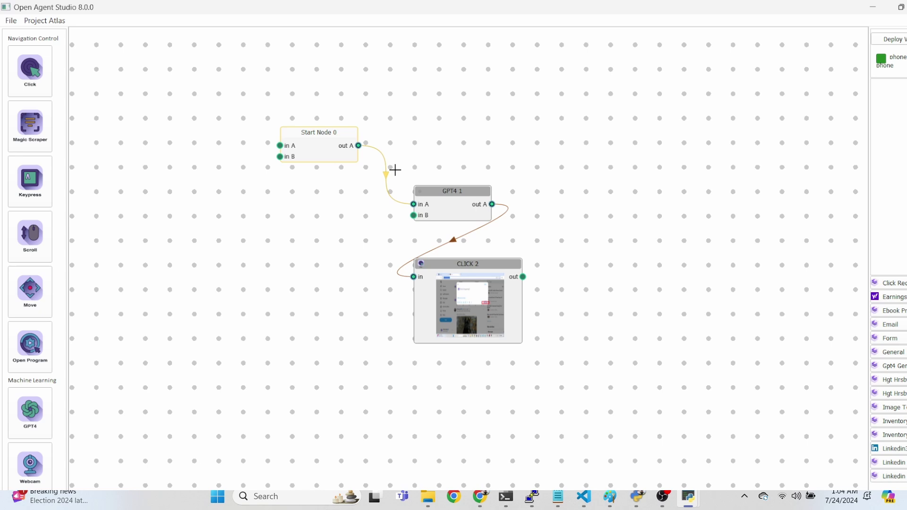
{"action": "mouse_move", "coordinate": [662, 497]}
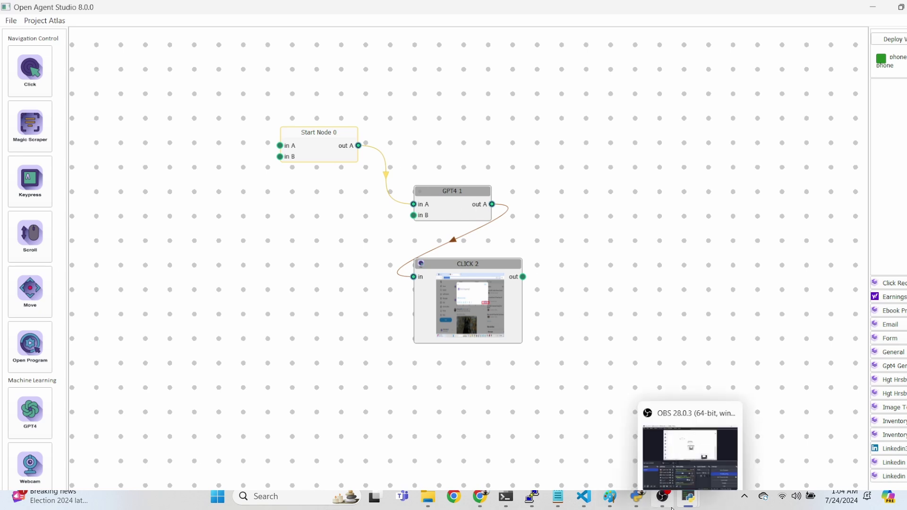
{"action": "left_click", "coordinate": [132, 73]}
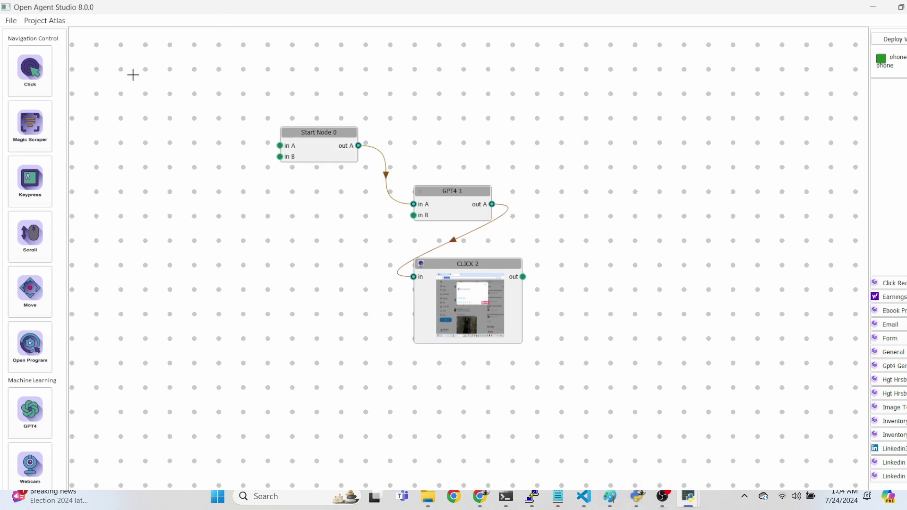
{"action": "left_click", "coordinate": [43, 20]}
{"action": "left_click", "coordinate": [91, 51]}
{"action": "type", "text": "a social tweet"}
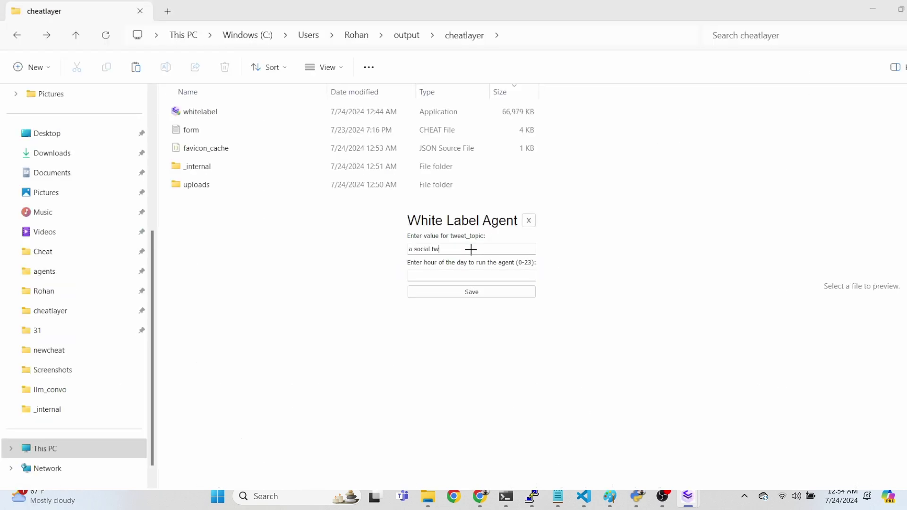
{"action": "type", "text": "about ai aut"}
{"action": "type", "text": "omation for d"}
{"action": "type", "text": "ocument prod"}
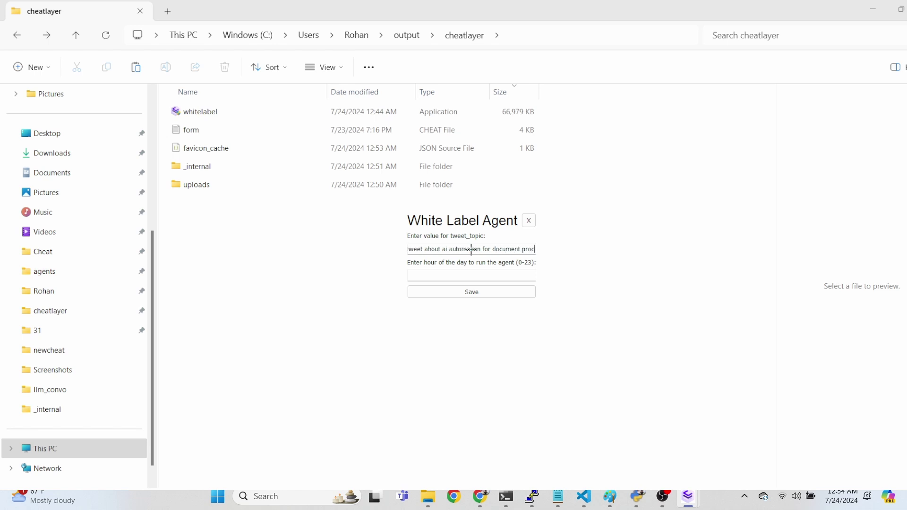
{"action": "type", "text": "cessing"}
- Save the White Label Agent form with the AI document-processing topic and hour 9
{"action": "left_click", "coordinate": [471, 292]}
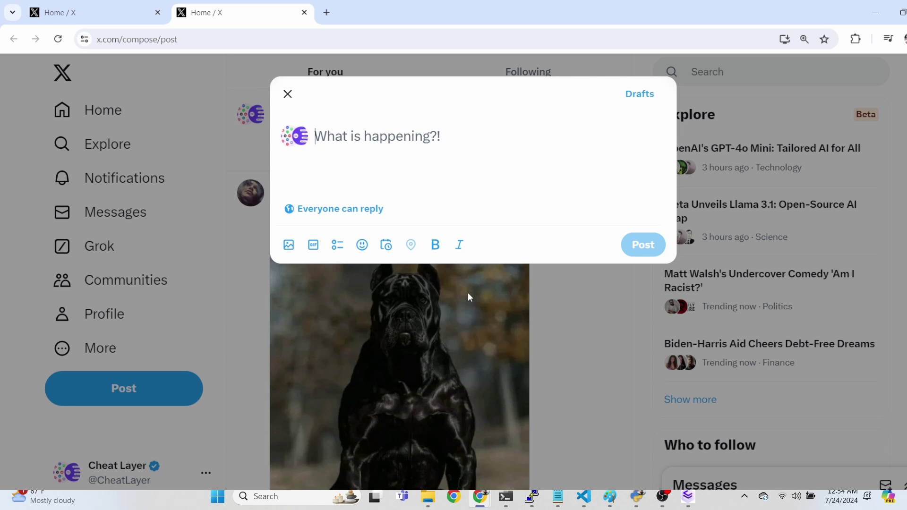
{"action": "type", "text": "Our document processing just got a "}
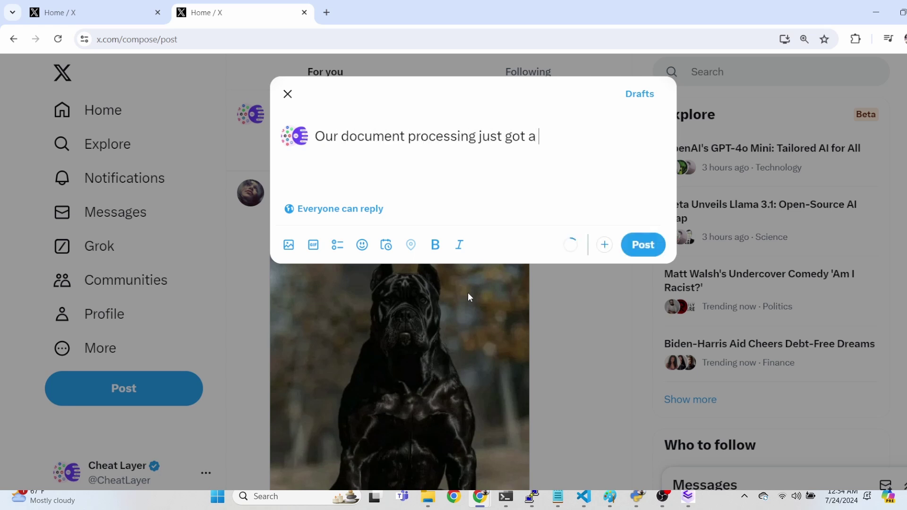
{"action": "type", "text": "whole lot smarter (and faster!) thanks "}
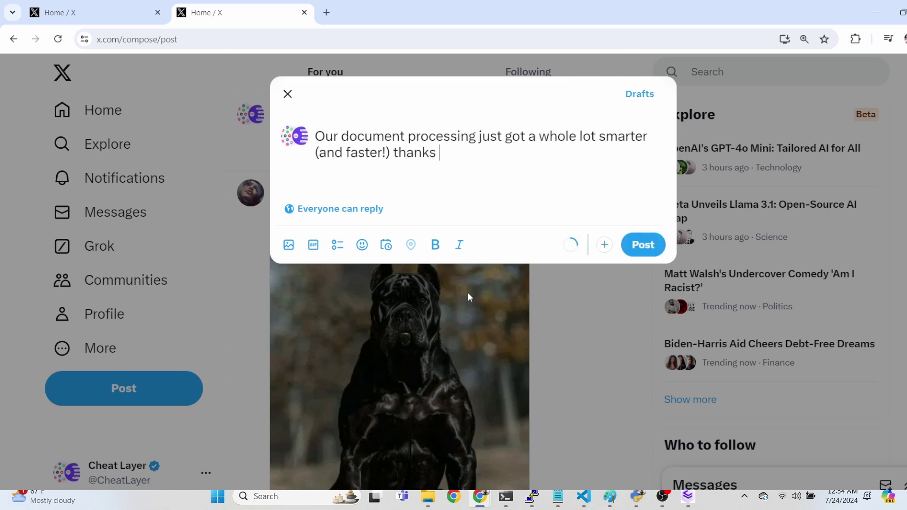
{"action": "type", "text": "to AI automation.   #AI #automation #"}
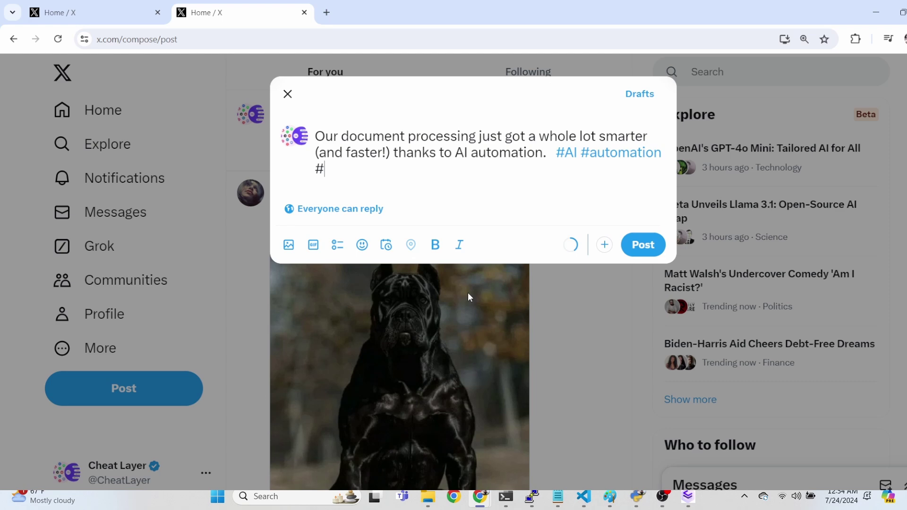
{"action": "type", "text": "productivity"}
- Add a line break after the #AI #automation #productivity hashtags in the generated tweet
{"action": "key", "text": "Return"}
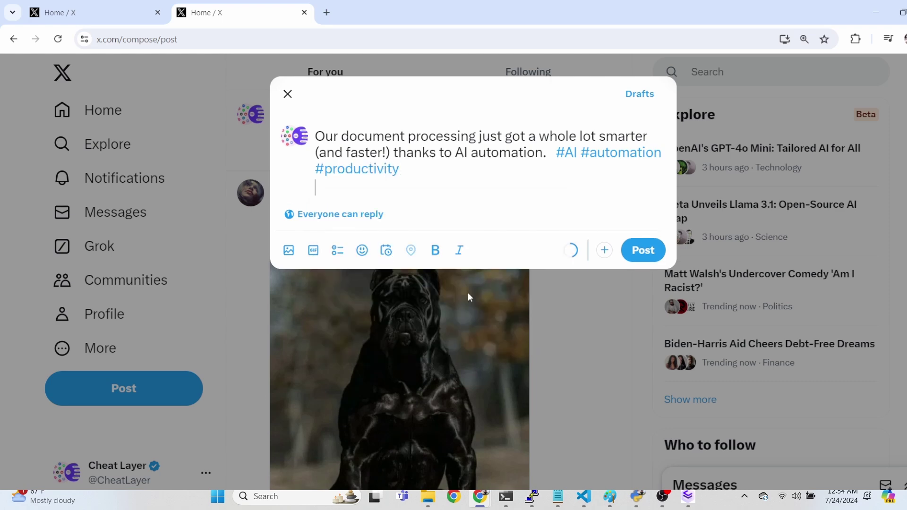